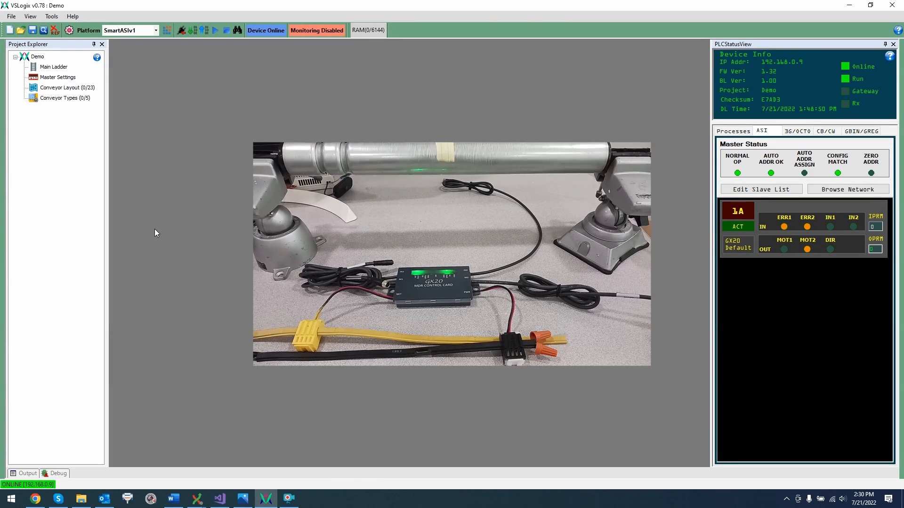
# - Create a new GX20 slave profile in the Slave Editor and set its default SpeedCode parameter to 2
pyautogui.click(51, 17)
pyautogui.click(55, 26)
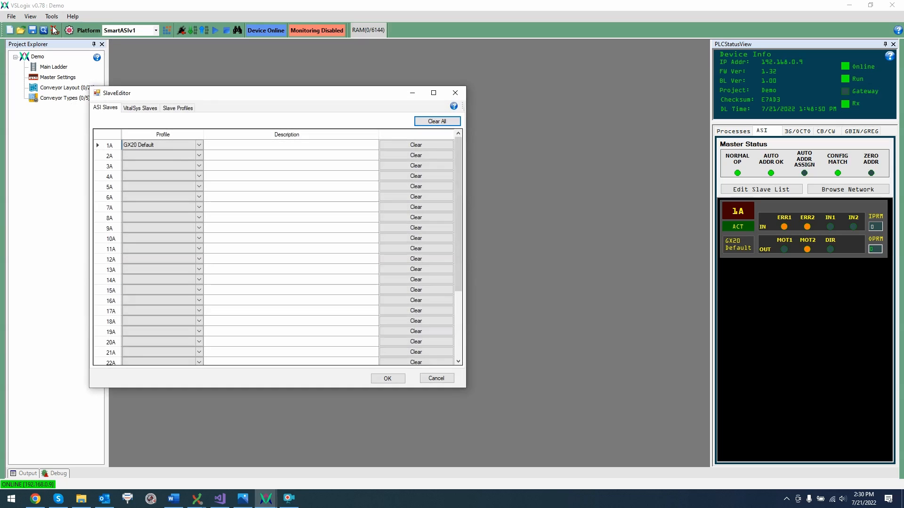
pyautogui.click(186, 109)
pyautogui.moveTo(183, 91); pyautogui.dragTo(303, 108)
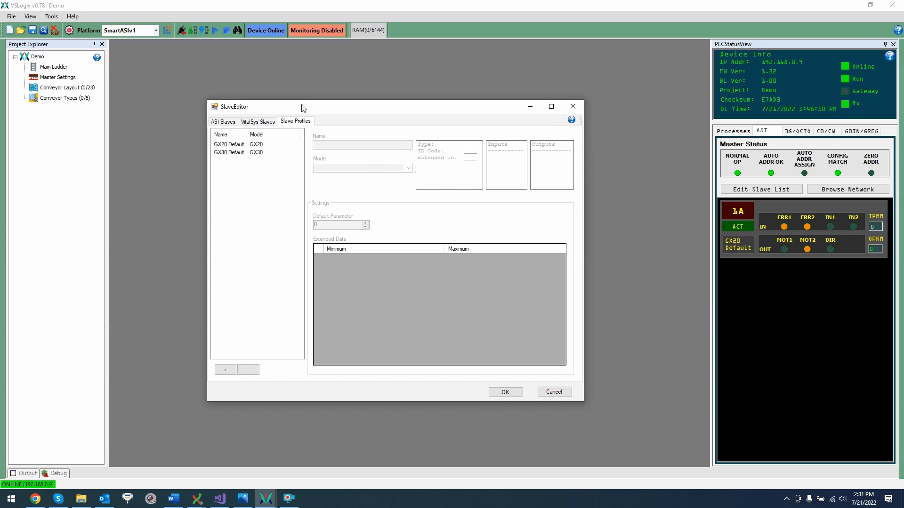
pyautogui.click(225, 370)
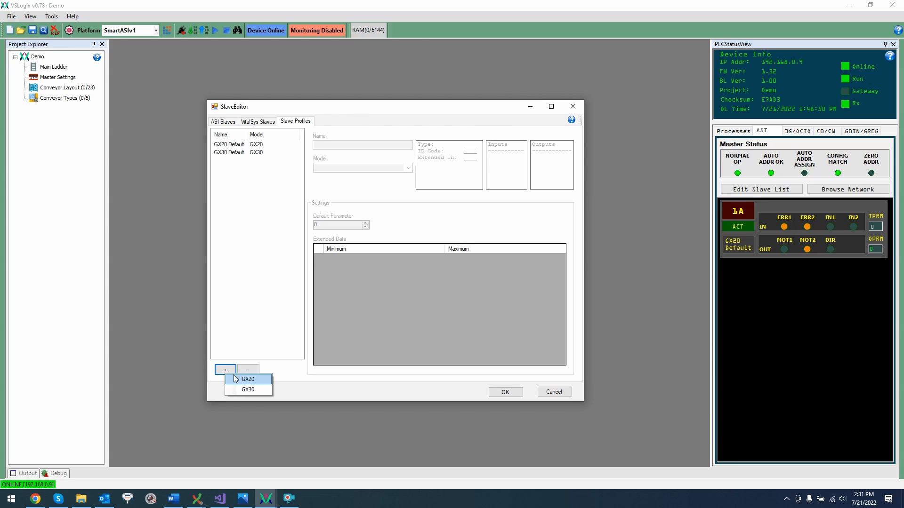
pyautogui.click(246, 379)
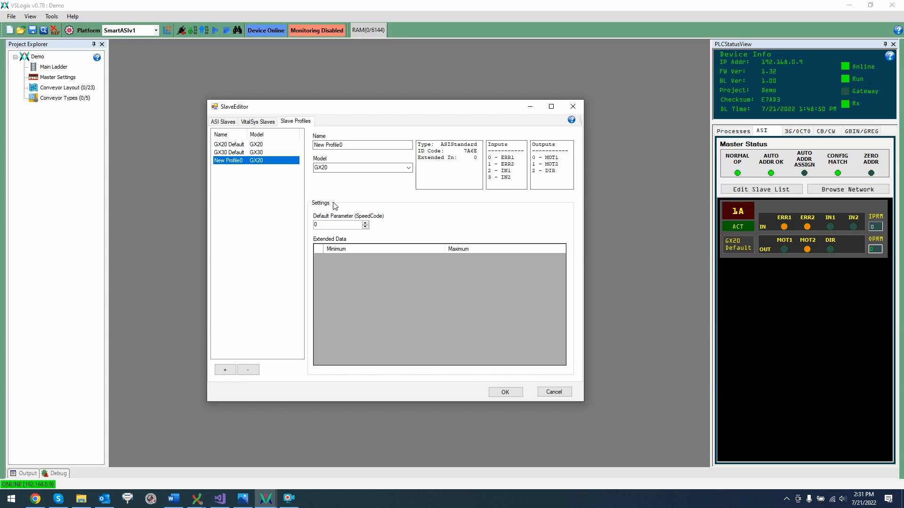
pyautogui.click(366, 224)
pyautogui.click(366, 223)
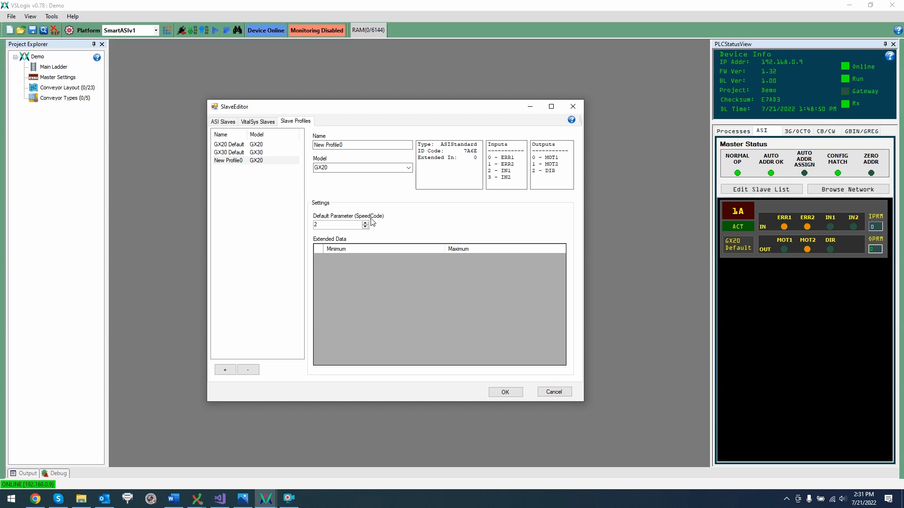
# - Assign New Profile0 to ASI slave 1A, accept the slave changes and download the project to the device
pyautogui.click(223, 123)
pyautogui.click(259, 159)
pyautogui.click(259, 159)
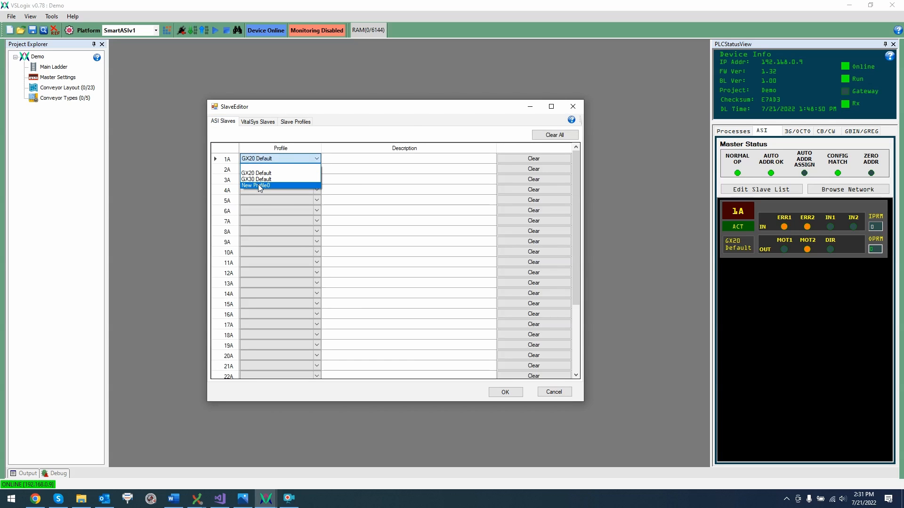
pyautogui.click(258, 185)
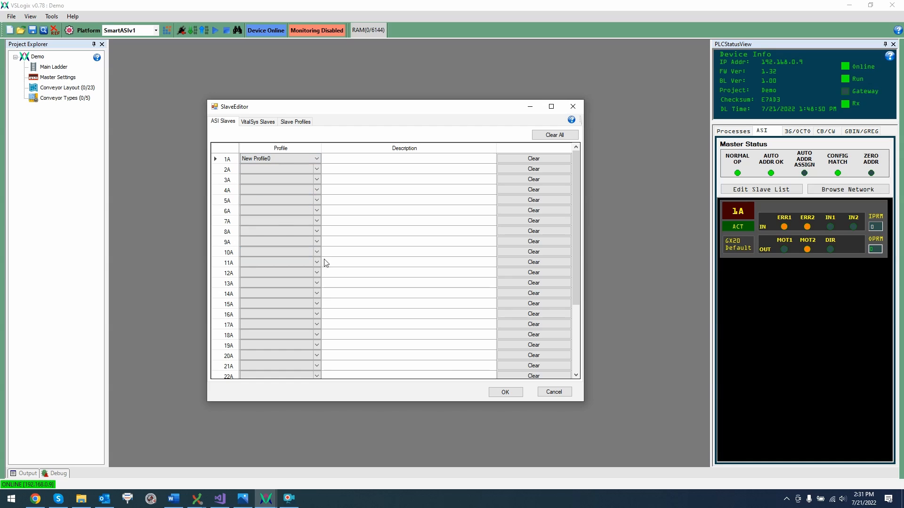
pyautogui.click(502, 397)
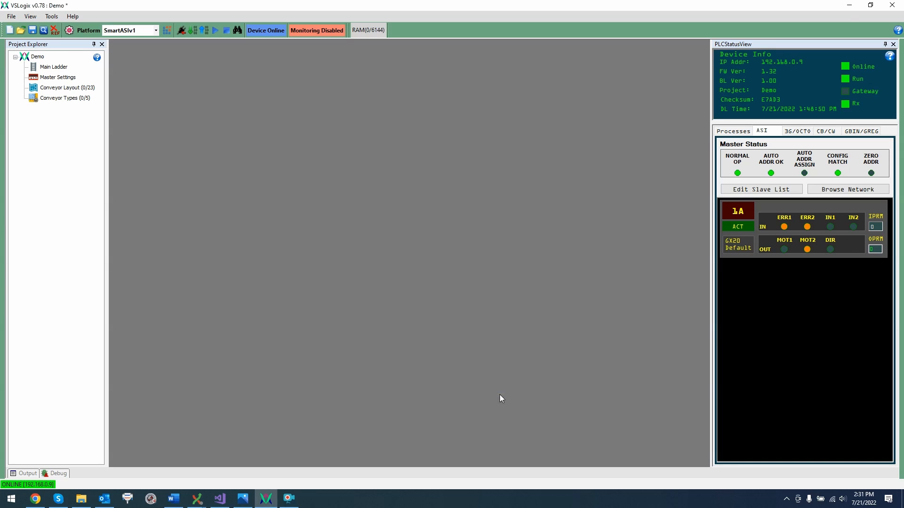
pyautogui.click(195, 32)
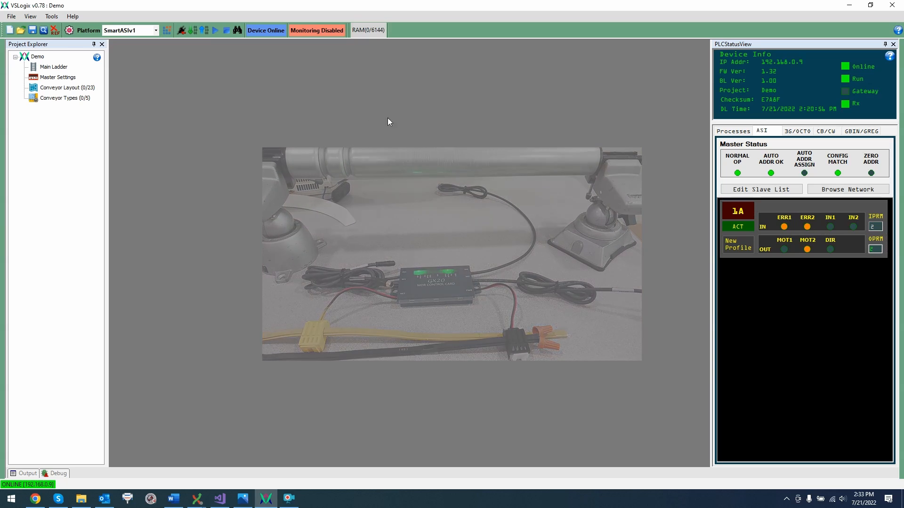
# - Stop the ladder program and insert two empty rungs below rung 1 of the main ladder
pyautogui.click(227, 31)
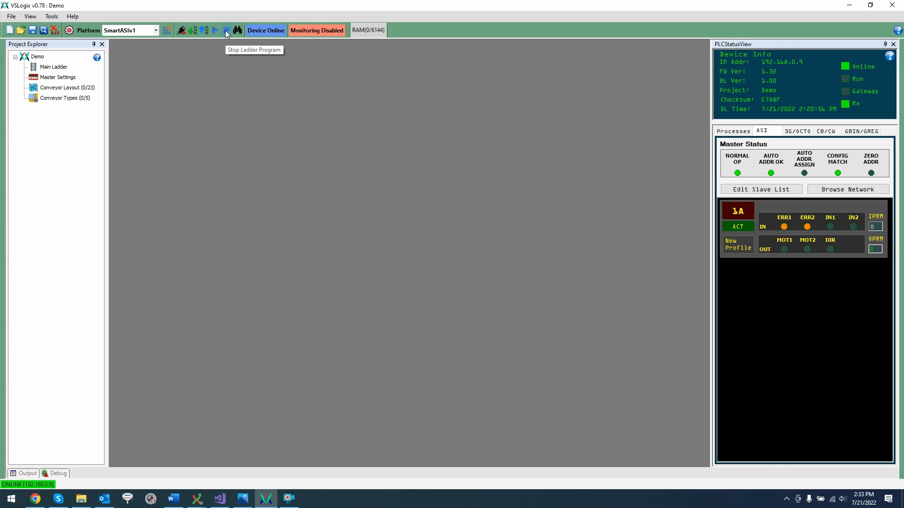
pyautogui.doubleClick(54, 67)
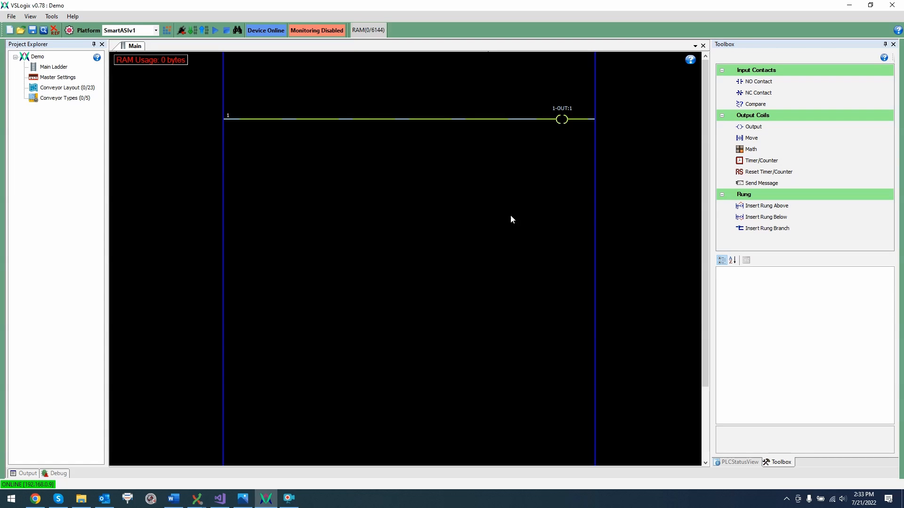
pyautogui.click(766, 217)
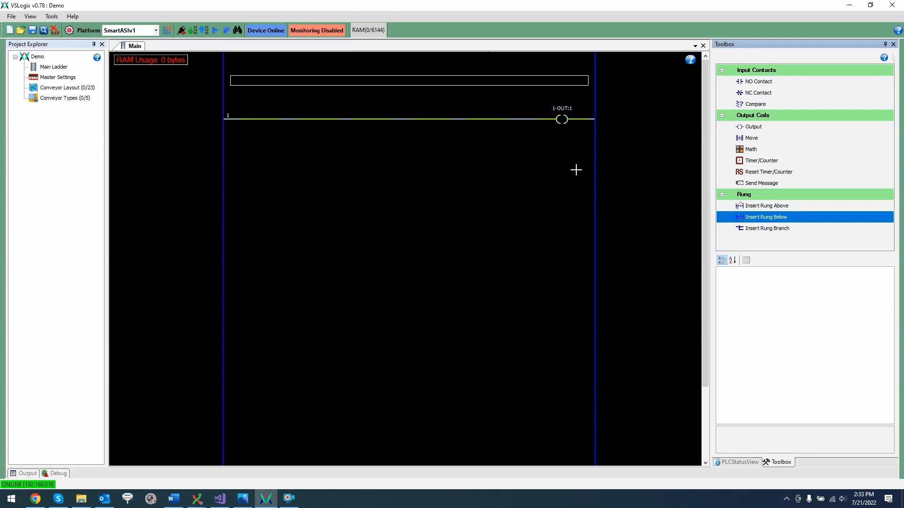
pyautogui.click(506, 124)
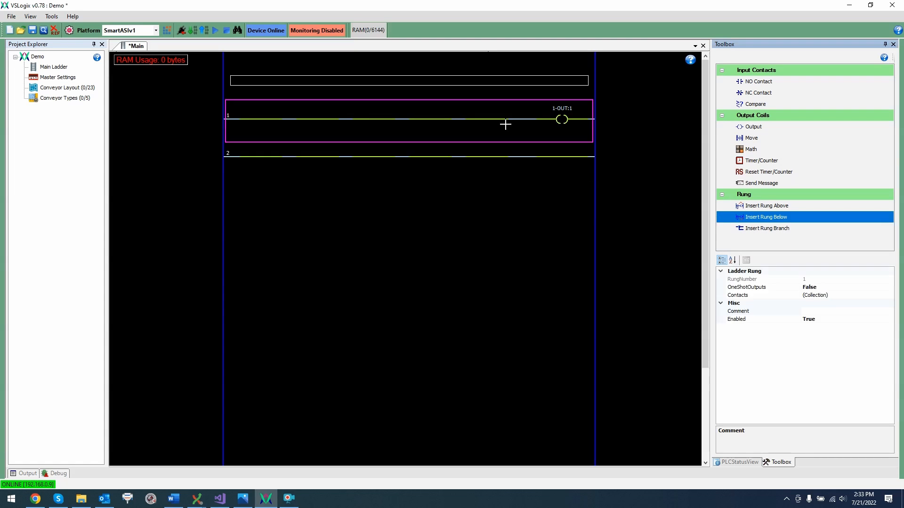
pyautogui.click(508, 163)
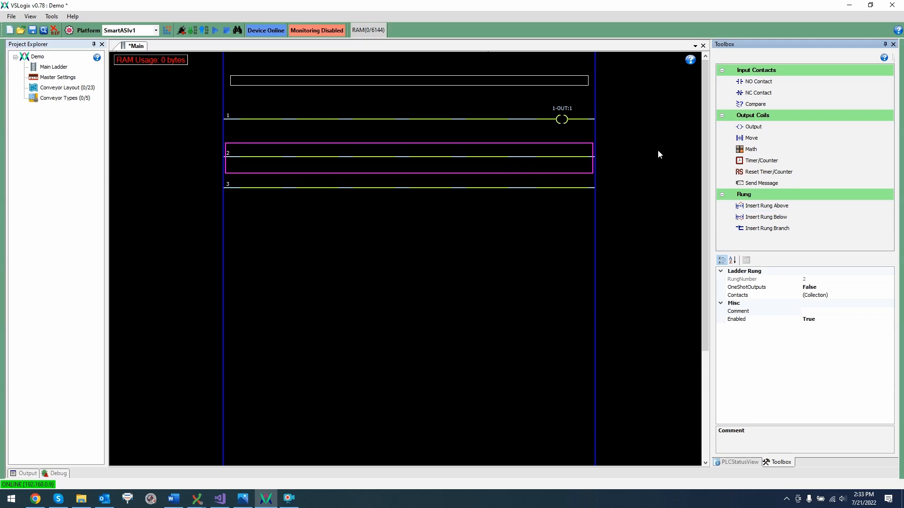
# - Place a Move output command at the end of rung 2 and another on rung 3
pyautogui.click(753, 138)
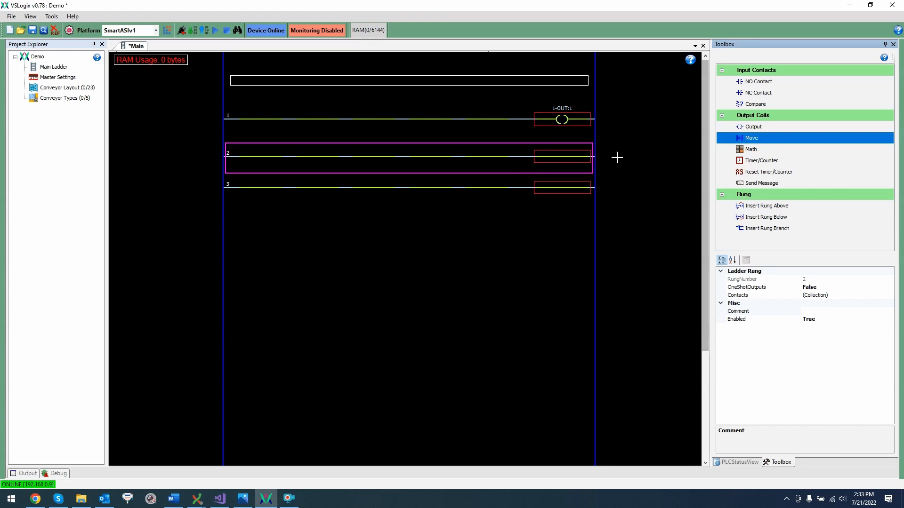
pyautogui.click(562, 157)
pyautogui.click(556, 207)
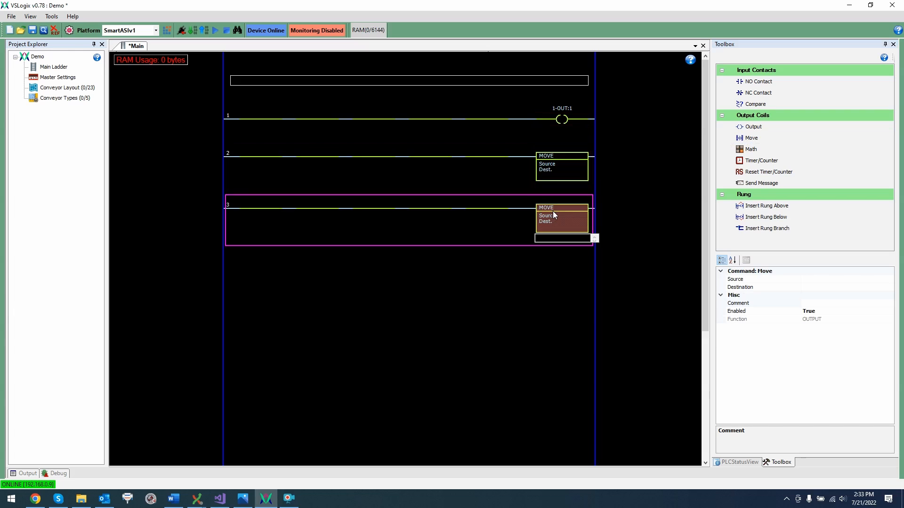
# - Set the rung 2 Move command's source to 2 and its destination to 1-OPRM
pyautogui.click(559, 174)
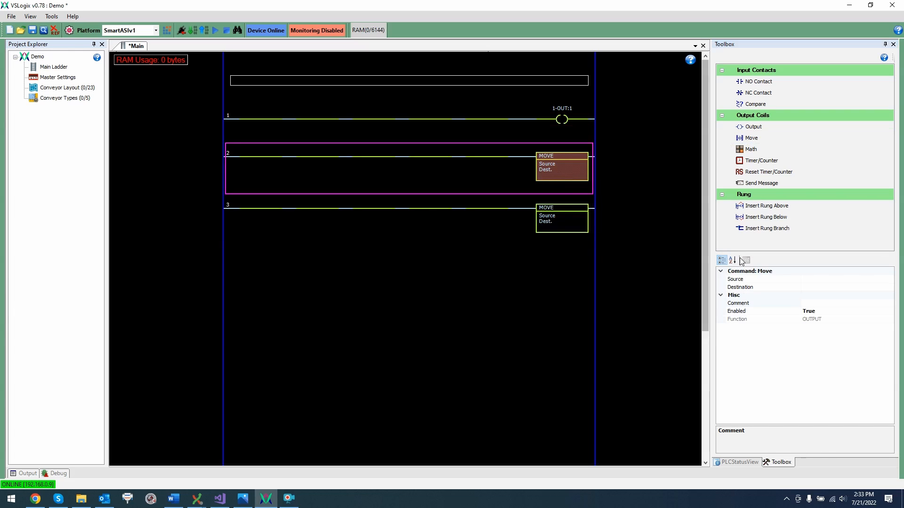
pyautogui.click(811, 278)
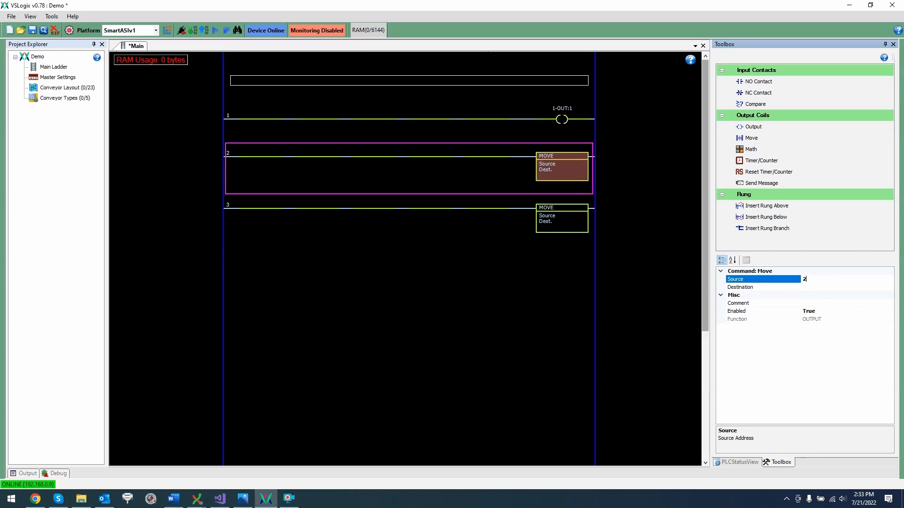
pyautogui.write('2')
pyautogui.click(814, 287)
pyautogui.write('1-OPRM')
pyautogui.press('Return')
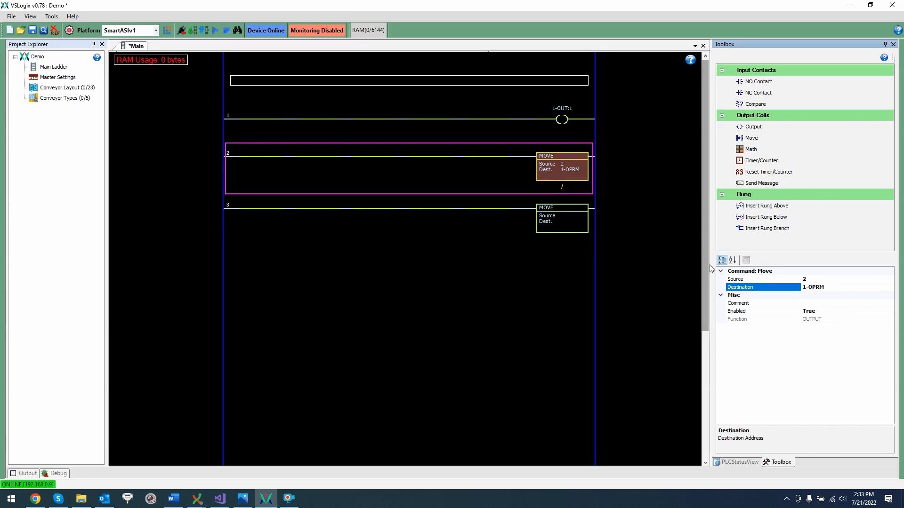
# - Set the rung 3 Move command's source to 0 and its destination to 1-OPRM
pyautogui.click(576, 221)
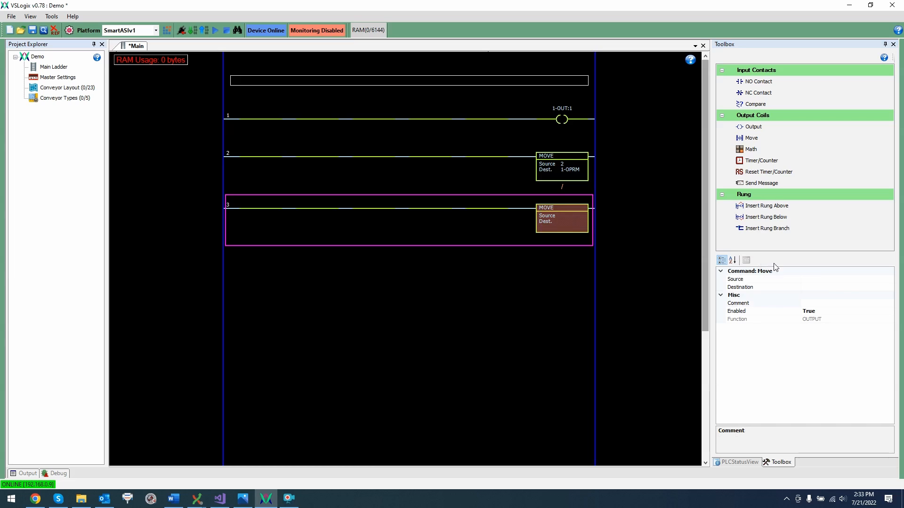
pyautogui.click(828, 279)
pyautogui.write('0')
pyautogui.click(821, 285)
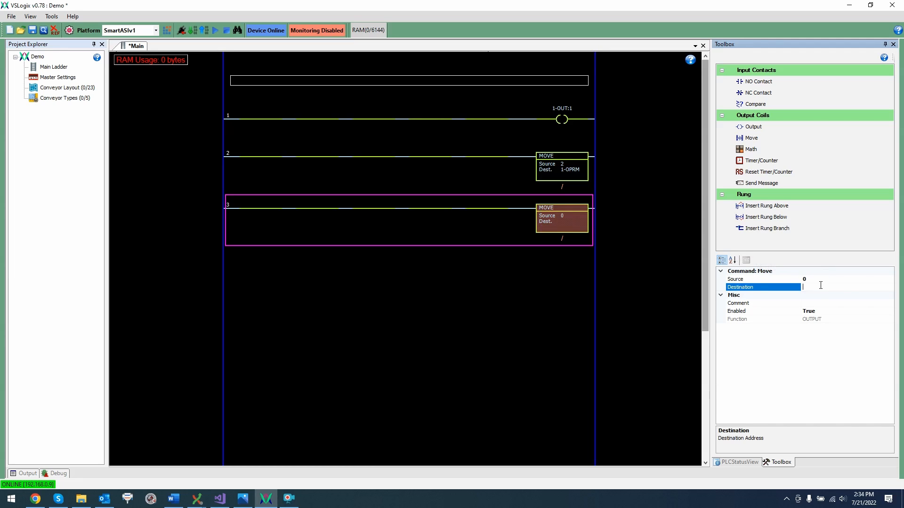
pyautogui.write('1-oprm')
pyautogui.press('Return')
# - Add a normally closed contact with address CW:0.10 at the start of rung 2
pyautogui.click(777, 93)
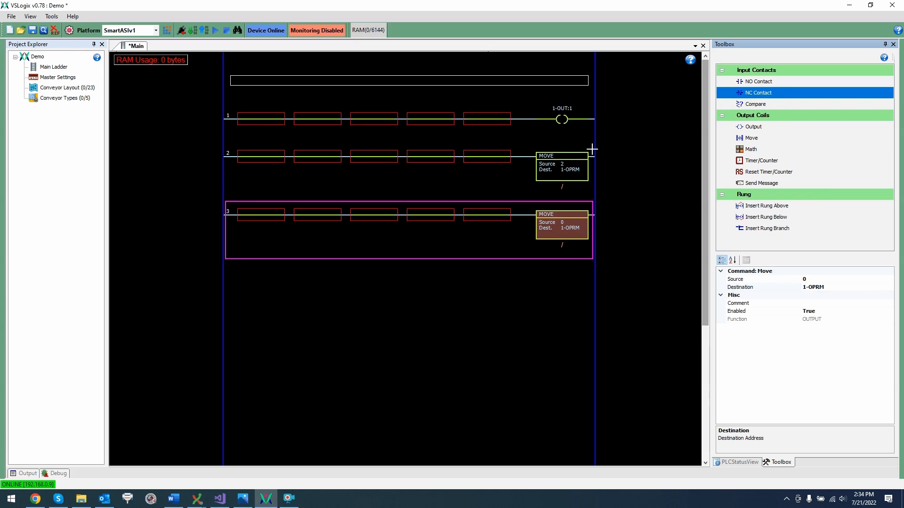
pyautogui.click(267, 154)
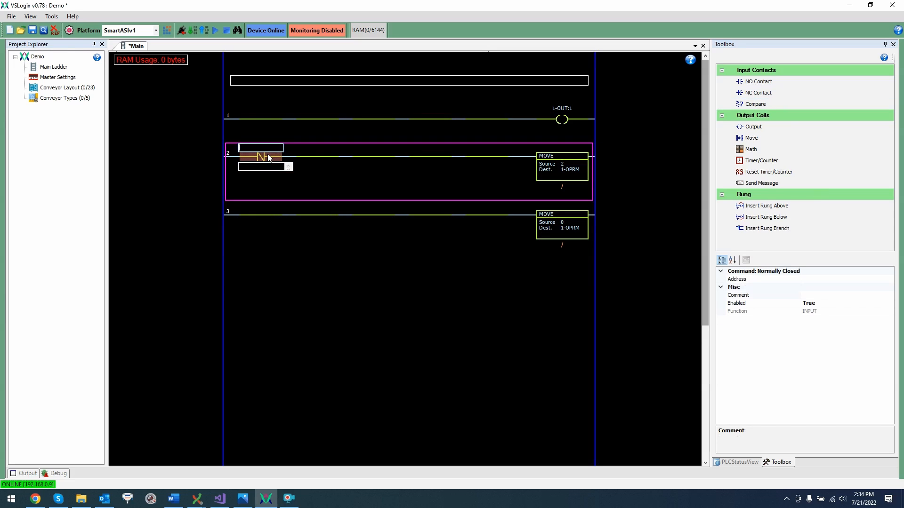
pyautogui.write('cw:0.10')
pyautogui.press('Return')
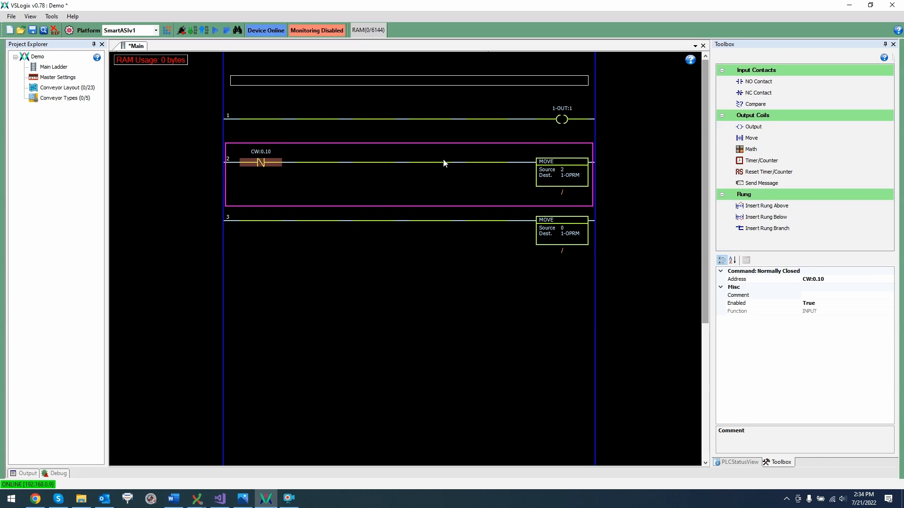
# - Add a normally open contact with address CW:0.10 at the start of rung 3
pyautogui.click(758, 82)
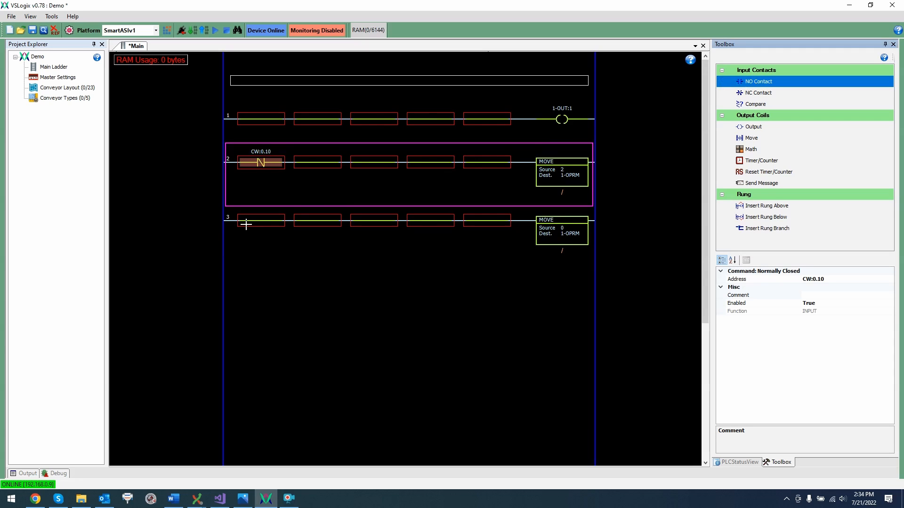
pyautogui.click(248, 224)
pyautogui.write('cw:0.10')
pyautogui.press('Return')
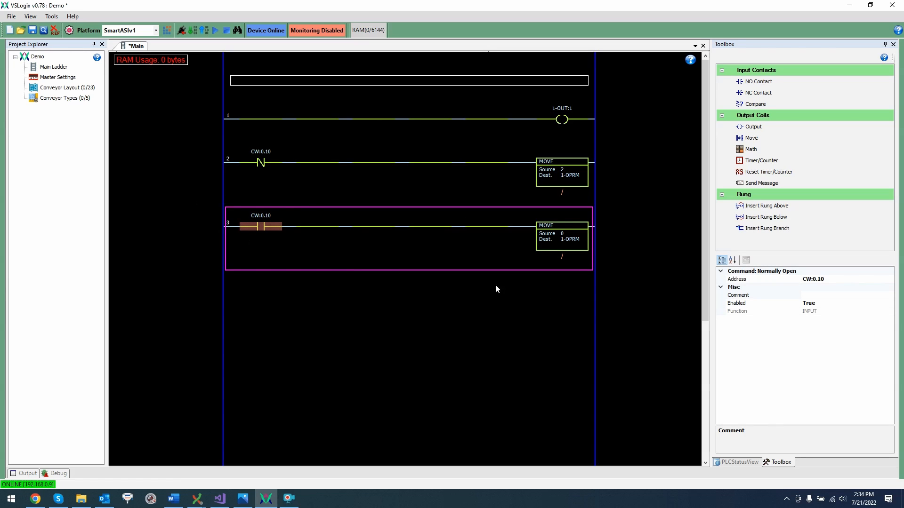
# - Insert a new rung below rung 3 and place an output coil addressed 1-OUT:0 on it
pyautogui.click(766, 217)
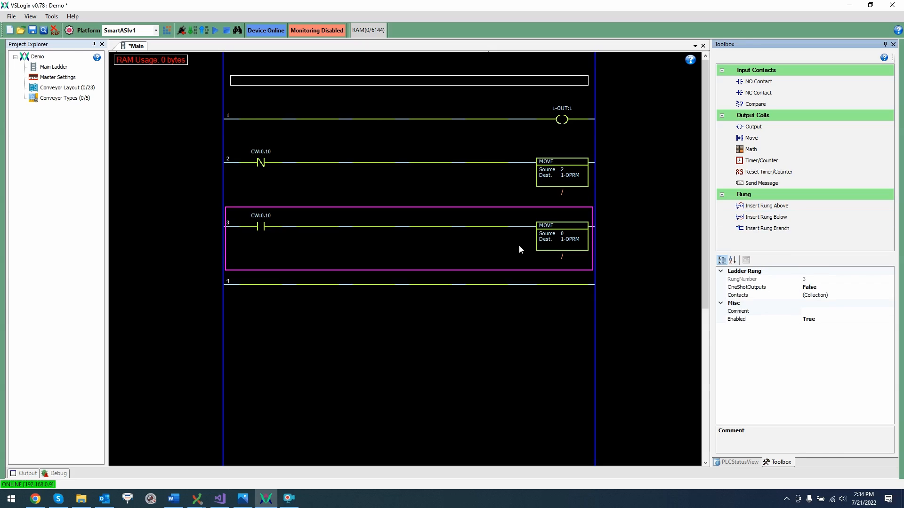
pyautogui.click(754, 126)
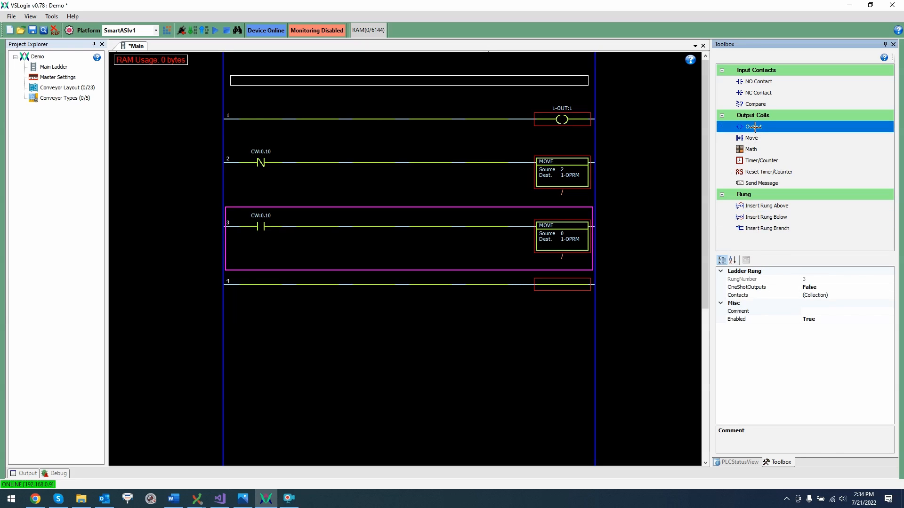
pyautogui.click(565, 285)
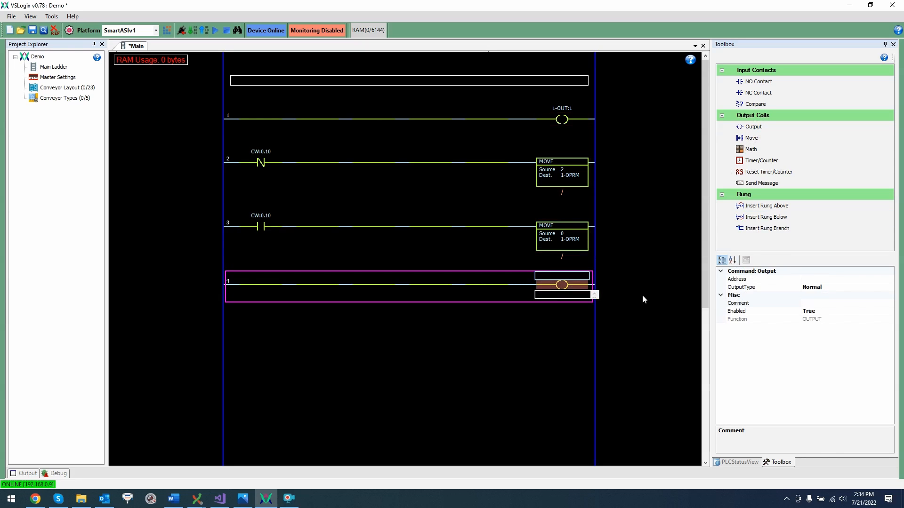
pyautogui.write('1-out:0')
pyautogui.press('Return')
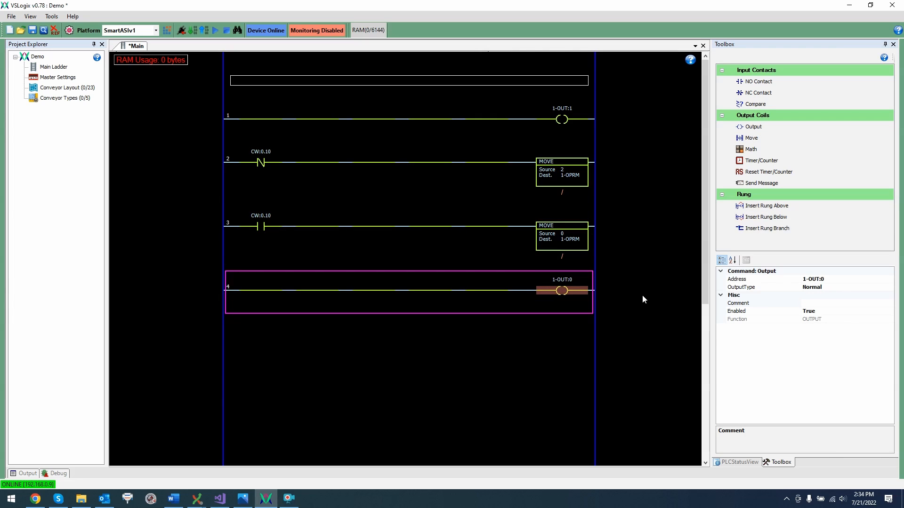
# - Add a normally open contact CW:0.5 at the start of rung 4, download the project to the device and close the ladder editor
pyautogui.click(758, 81)
pyautogui.click(263, 291)
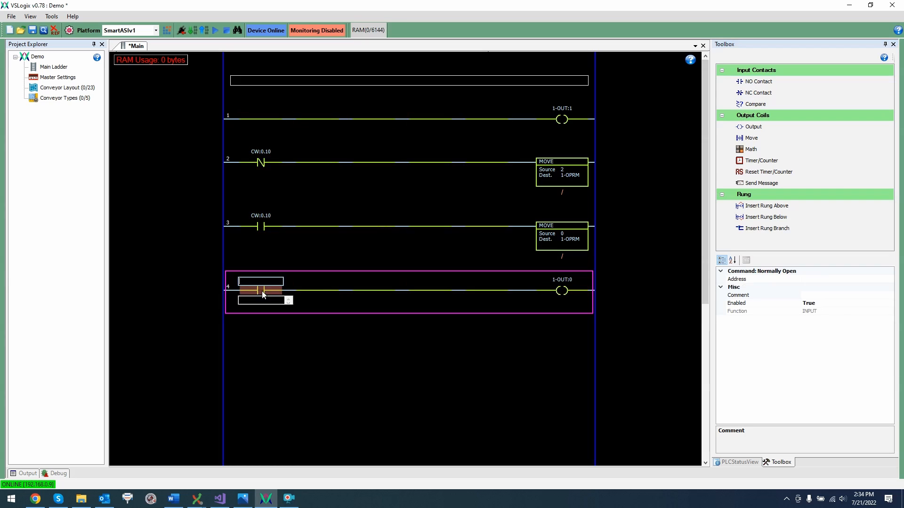
pyautogui.write('cw:0.5')
pyautogui.press('Return')
pyautogui.click(193, 32)
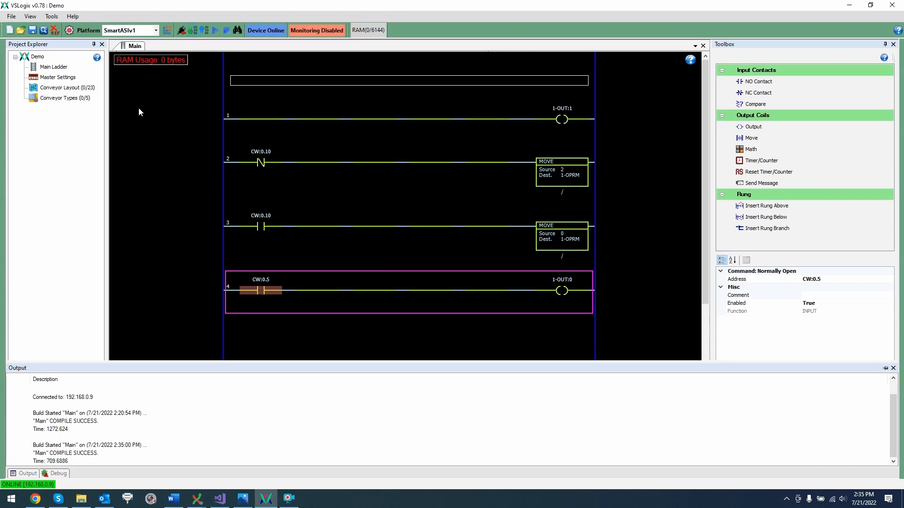
pyautogui.middleClick(126, 48)
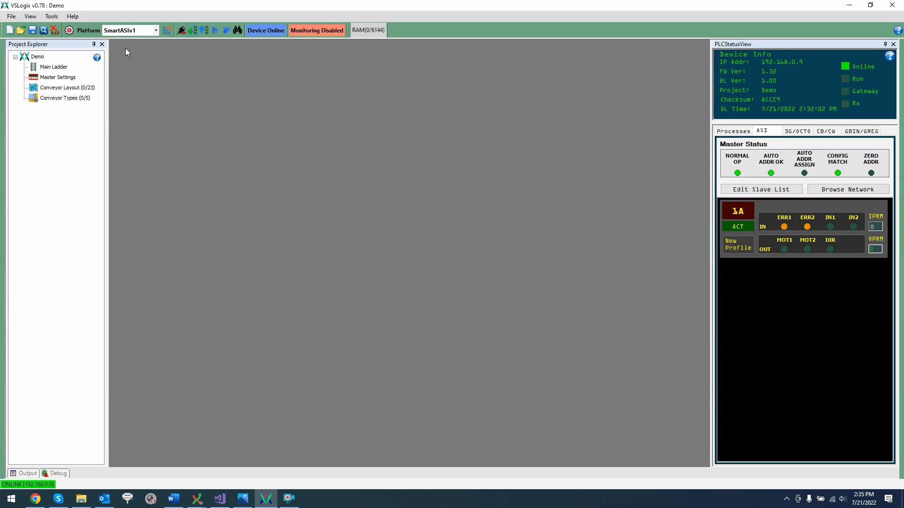
# - Open the main ladder in monitor view, enable live monitoring and collapse the data pane below the rungs
pyautogui.rightClick(61, 70)
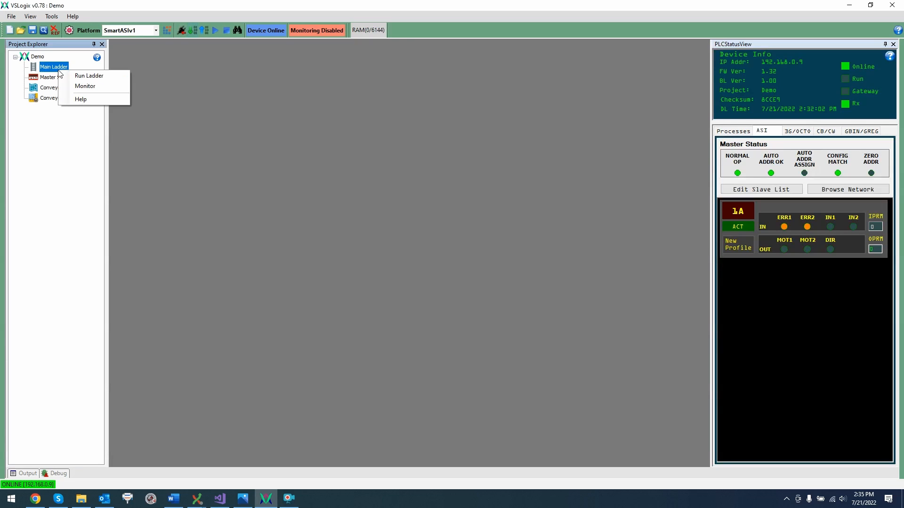
pyautogui.click(79, 86)
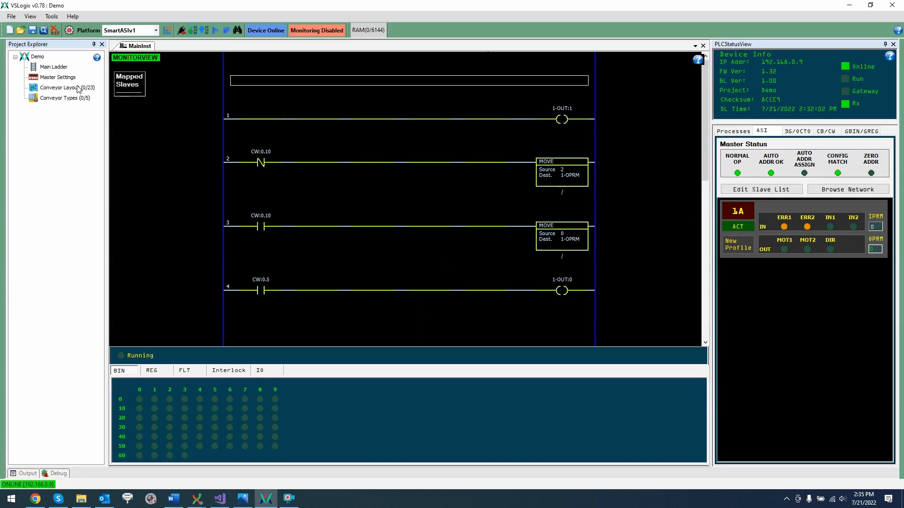
pyautogui.click(238, 31)
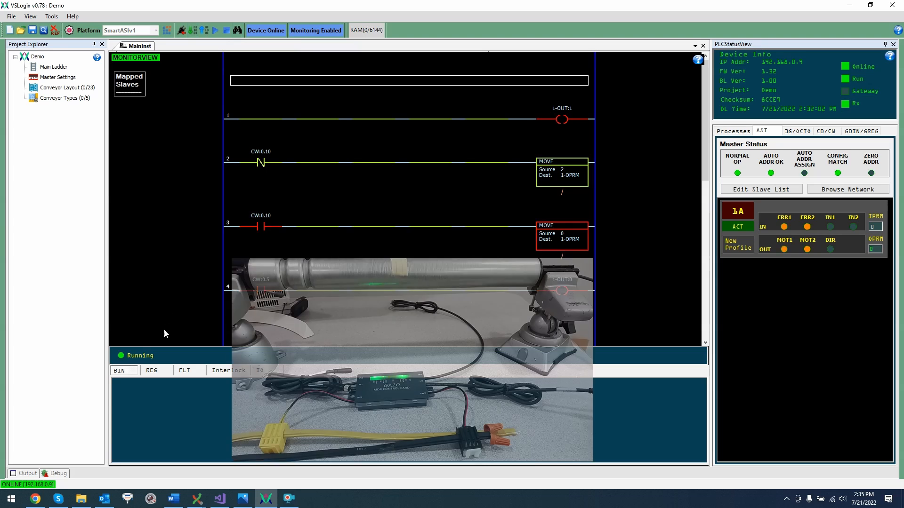
pyautogui.click(165, 352)
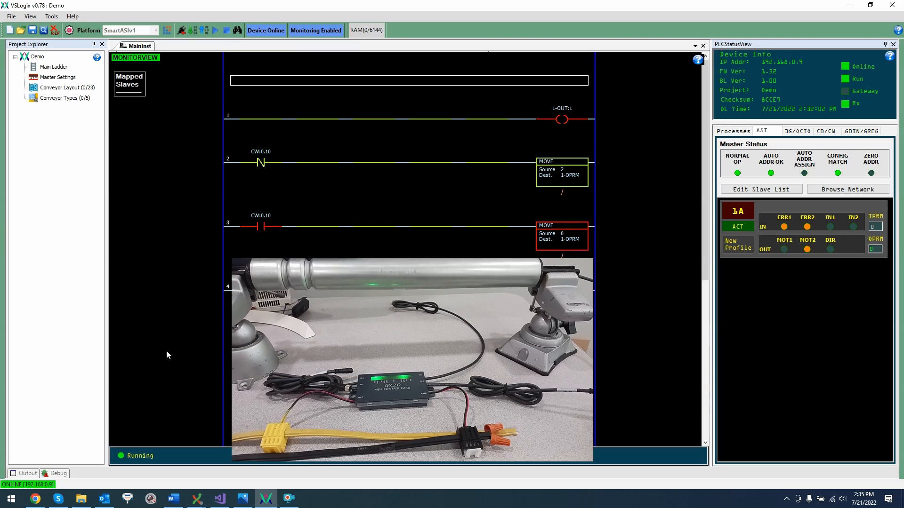